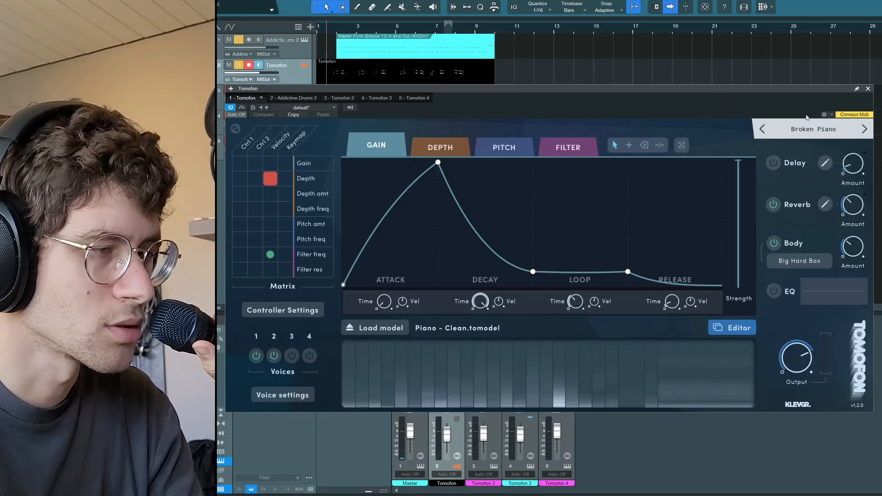
Step: View the Tomofon preset on the Broken Piano track and on the Tomofon tracks below it, one after another
{"action": "left_click", "coordinate": [803, 130]}
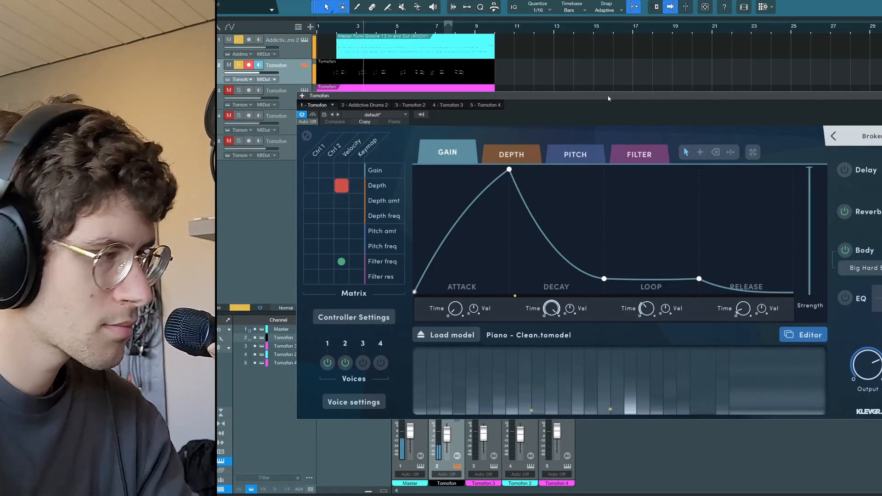
{"action": "key", "text": "Down"}
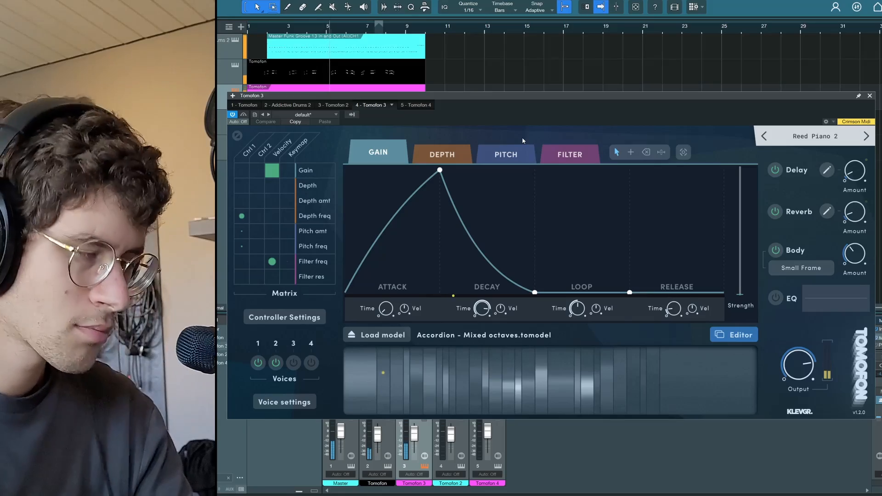
{"action": "key", "text": "Down"}
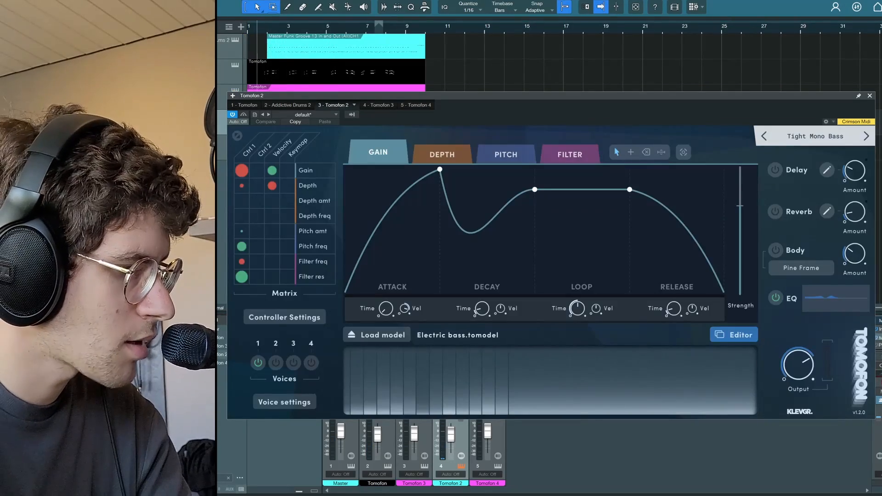
{"action": "key", "text": "F11"}
Step: Move the Tomofon 4 window clear of the arrangement tracks and view the preset list behind Alien Pad
{"action": "left_click_drag", "start_coordinate": [538, 198], "coordinate": [738, 221]}
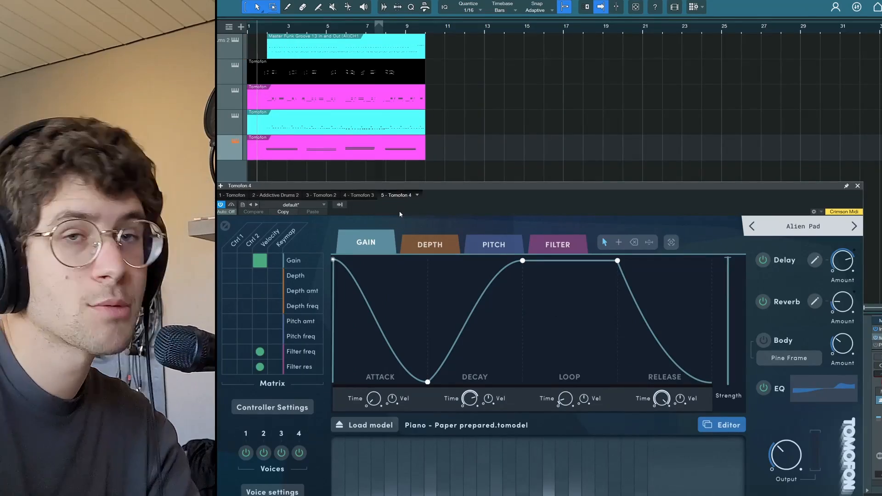
{"action": "left_click", "coordinate": [812, 226]}
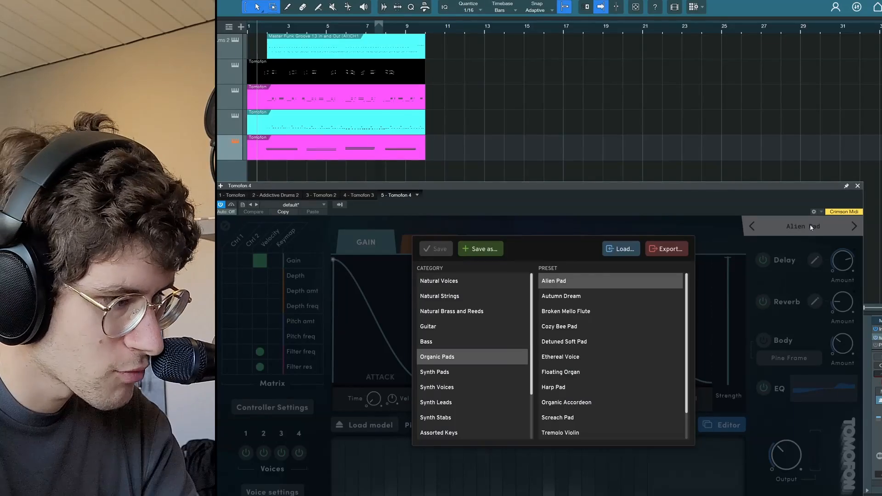
{"action": "left_click", "coordinate": [688, 218]}
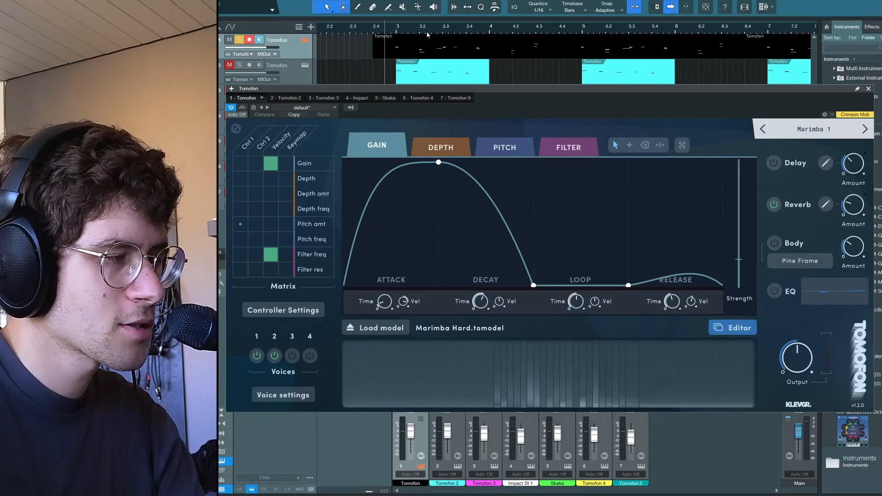
Step: Play the song and view the Tomofon 2 preset list and the Tomofon 3 instrument
{"action": "key", "text": "space"}
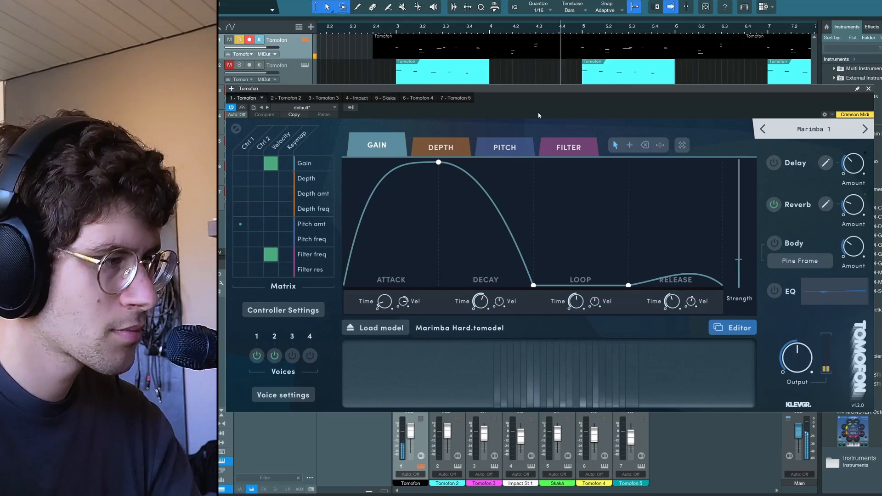
{"action": "left_click", "coordinate": [304, 67]}
{"action": "left_click", "coordinate": [816, 132]}
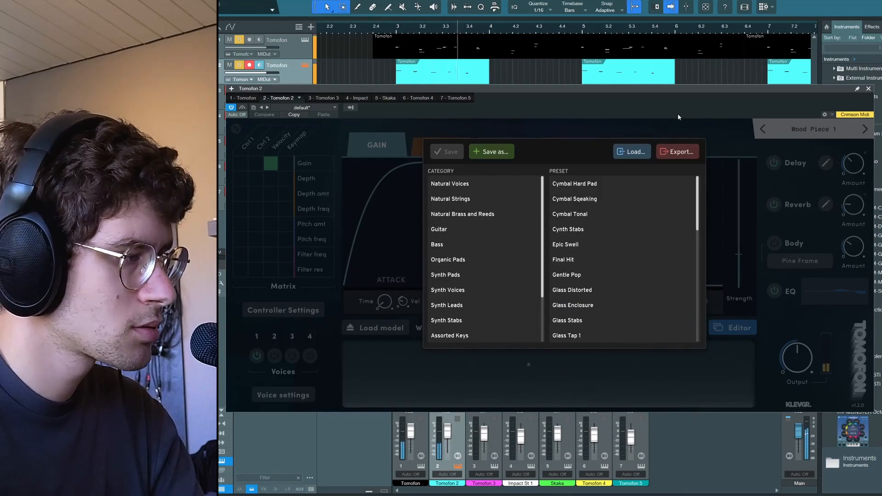
{"action": "left_click", "coordinate": [317, 98]}
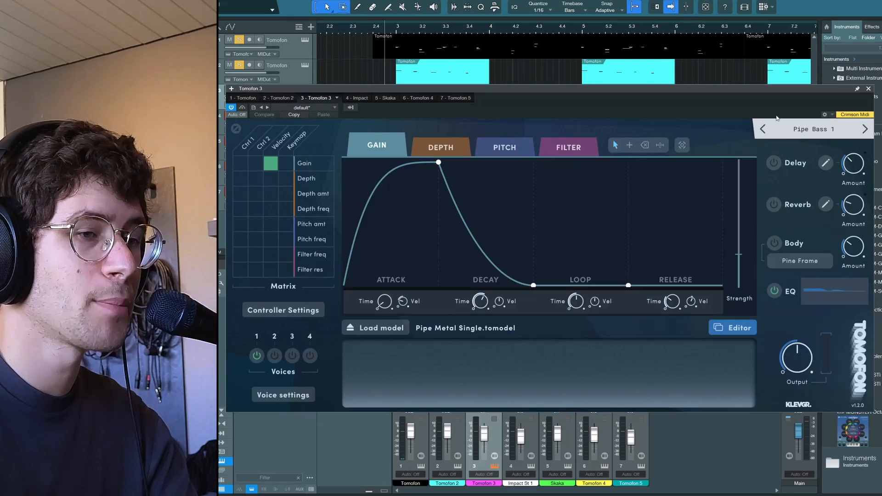
{"action": "key", "text": "space"}
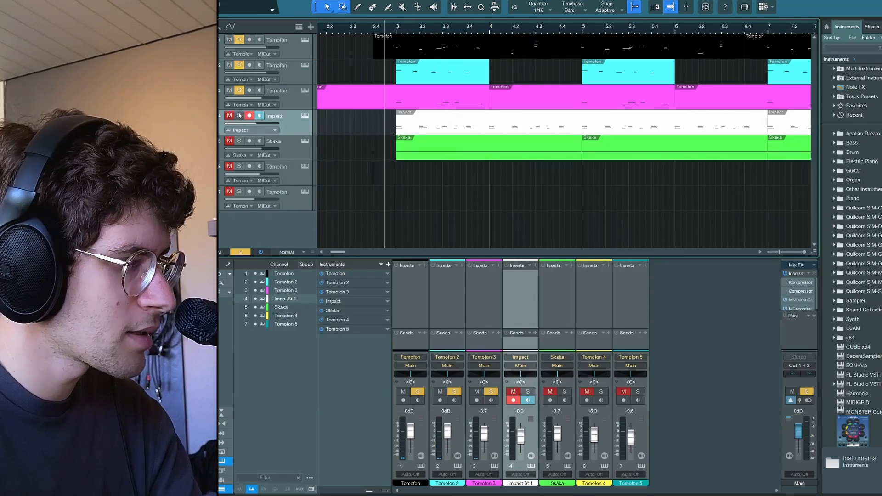
Step: Solo the Impact track in addition, open its Impact XT drum instrument beside the tracks and play the song
{"action": "left_click", "coordinate": [239, 115]}
{"action": "left_click", "coordinate": [304, 115]}
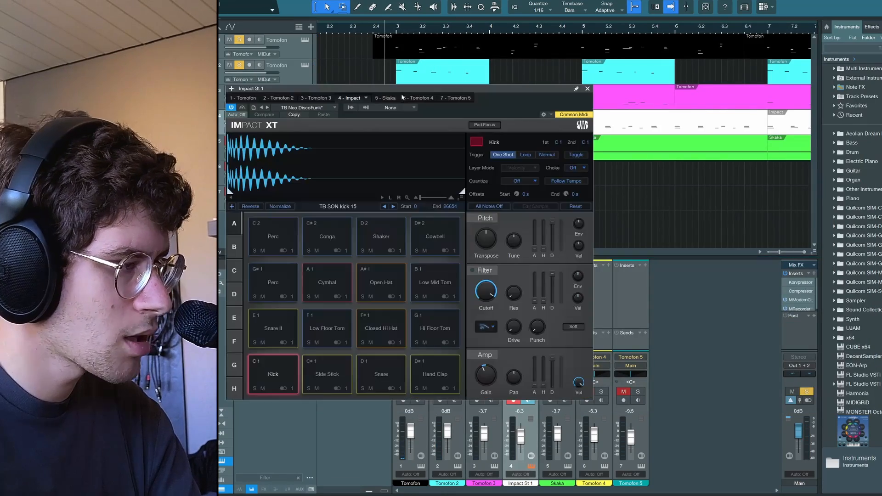
{"action": "left_click_drag", "start_coordinate": [396, 89], "coordinate": [712, 156]}
{"action": "key", "text": "space"}
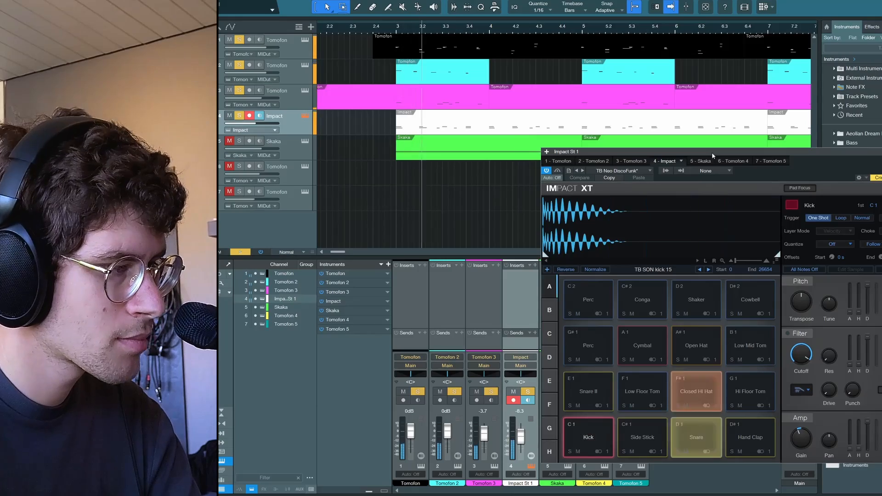
Step: View the instruments of the Skaka, Tomofon 4 and Tomofon 5 tracks, including the Tomofon 5 preset list
{"action": "left_click", "coordinate": [306, 141]}
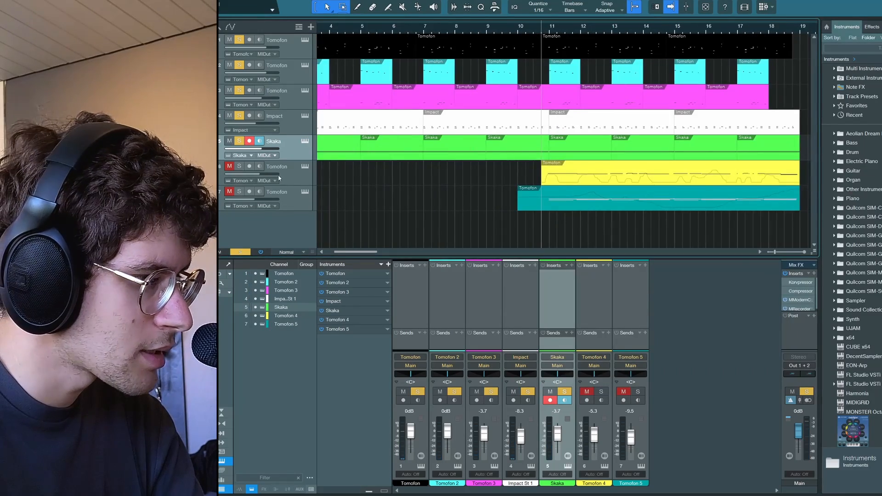
{"action": "left_click", "coordinate": [305, 166]}
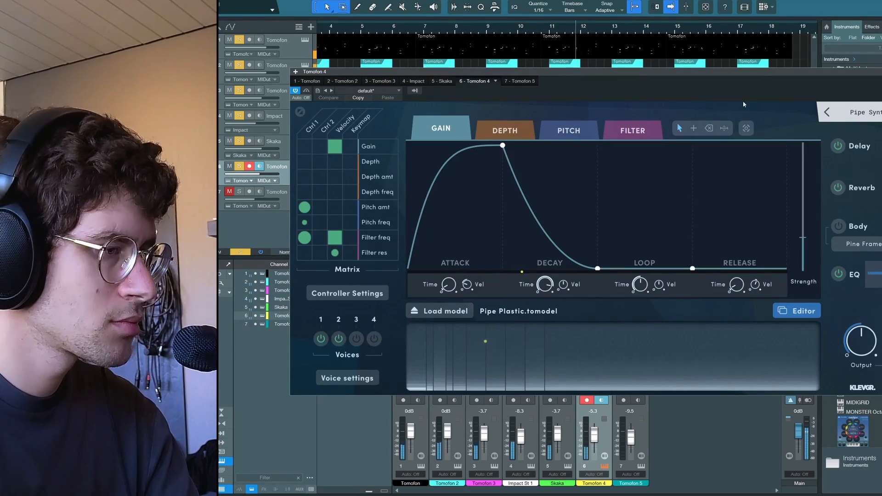
{"action": "key", "text": "Down"}
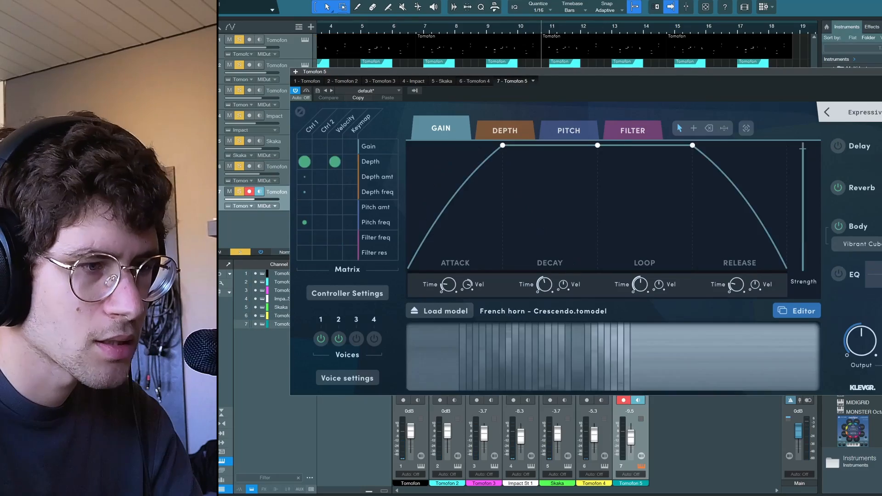
{"action": "left_click", "coordinate": [850, 112]}
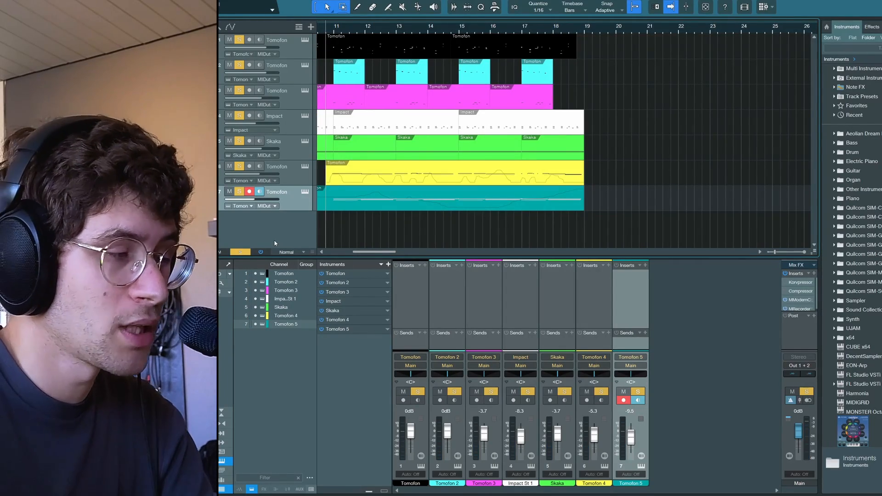
Step: Clear all track solos, solo only the Tomofon 5 track and view its instrument
{"action": "left_click", "coordinate": [242, 253]}
{"action": "left_click", "coordinate": [237, 192]}
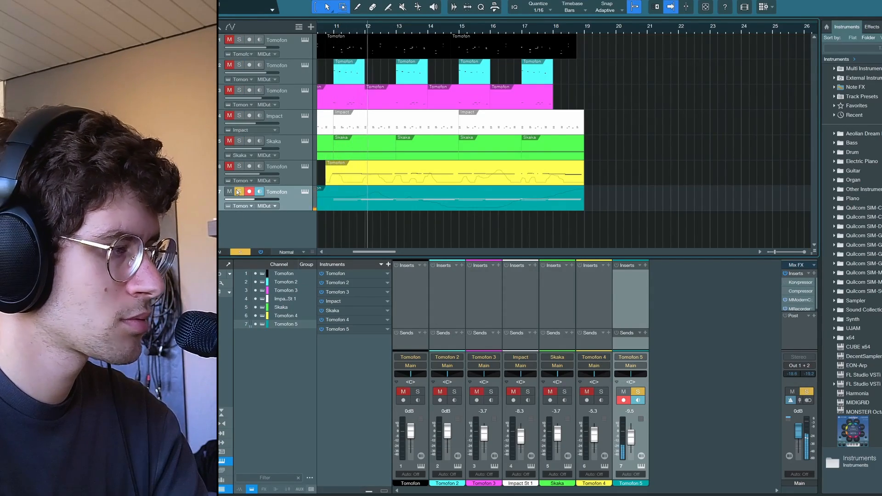
{"action": "left_click", "coordinate": [305, 191]}
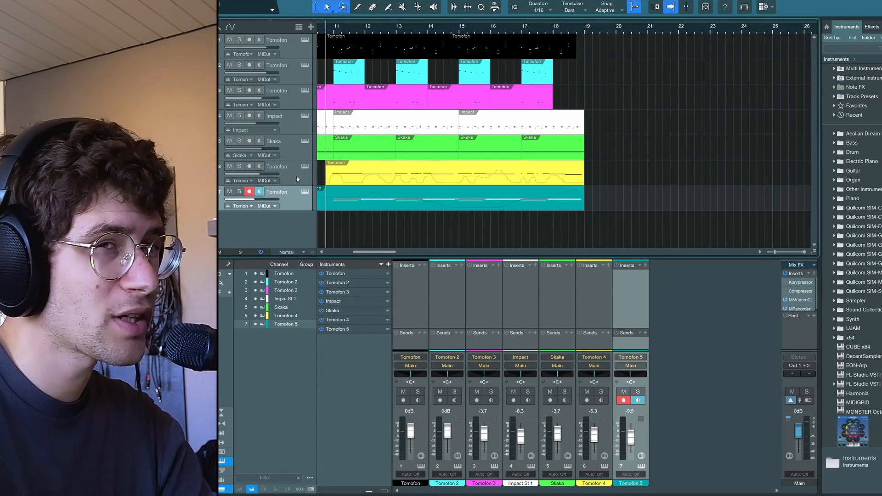
Step: Solo the yellow Tomofon 4 track and listen to it on its own
{"action": "left_click", "coordinate": [297, 175]}
{"action": "key", "text": "s"}
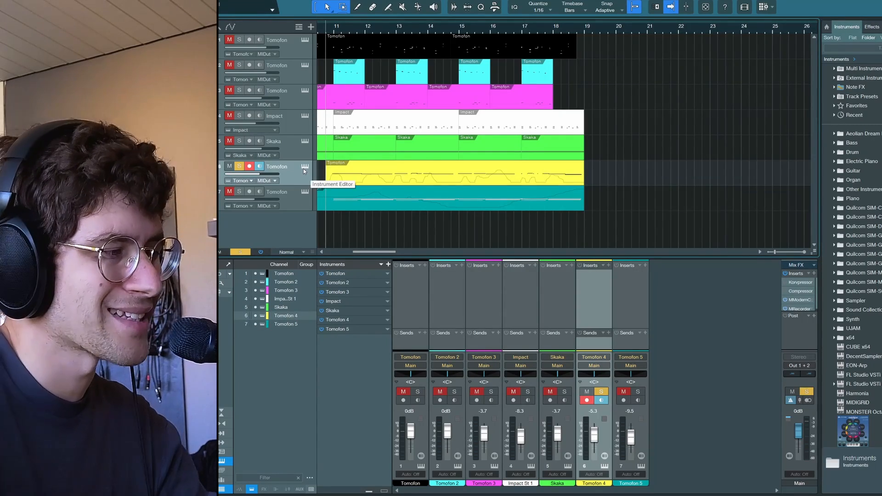
{"action": "key", "text": "space"}
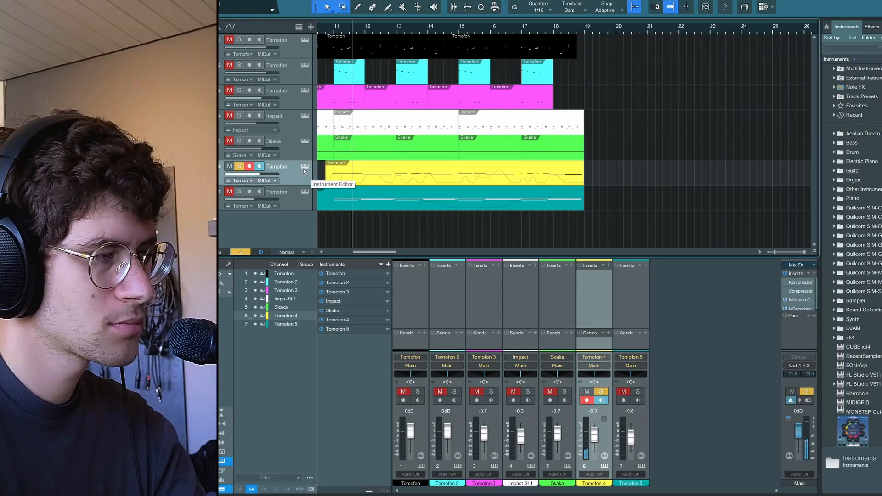
{"action": "key", "text": "space"}
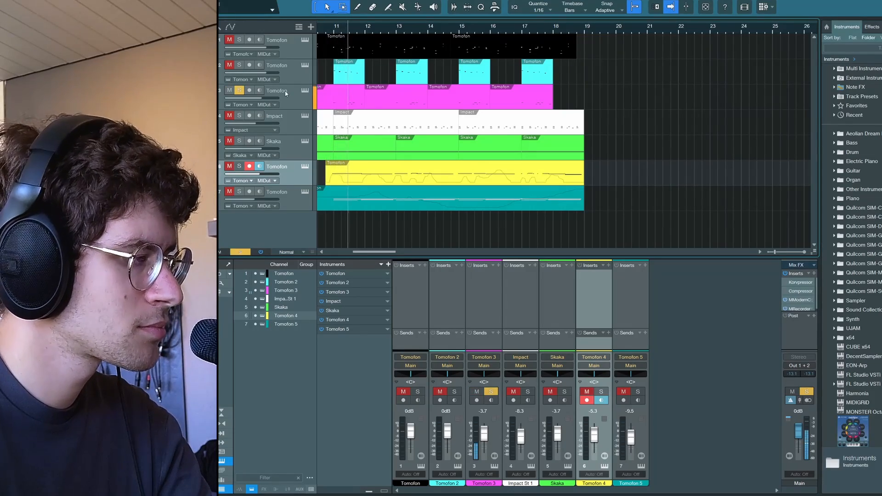
Step: Listen to the Tomofon 2 track soloed, stop playback and release its solo
{"action": "left_click", "coordinate": [239, 65]}
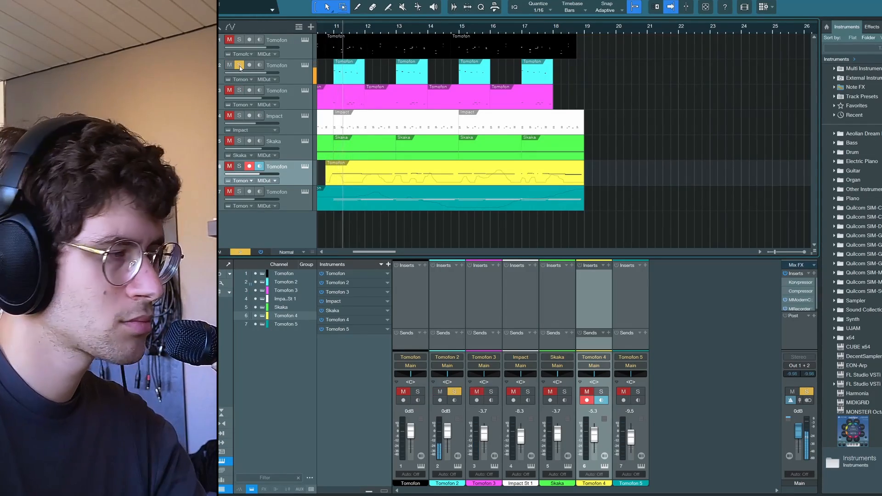
{"action": "key", "text": "space"}
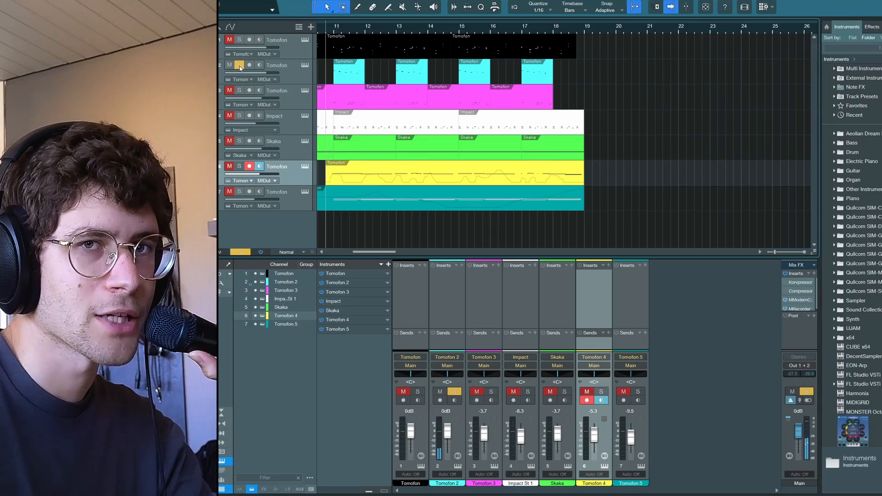
{"action": "left_click", "coordinate": [237, 66]}
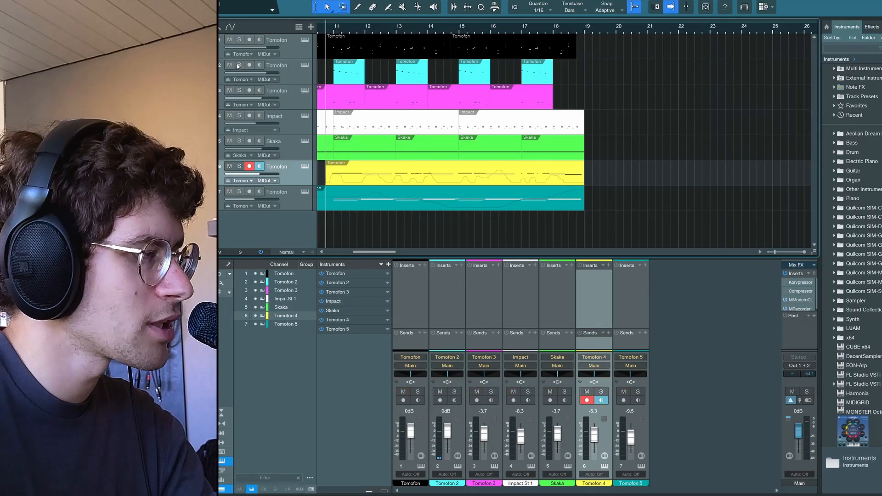
Step: Listen to the first Tomofon track soloed, stop playback and release its solo
{"action": "left_click", "coordinate": [238, 41]}
{"action": "key", "text": "space"}
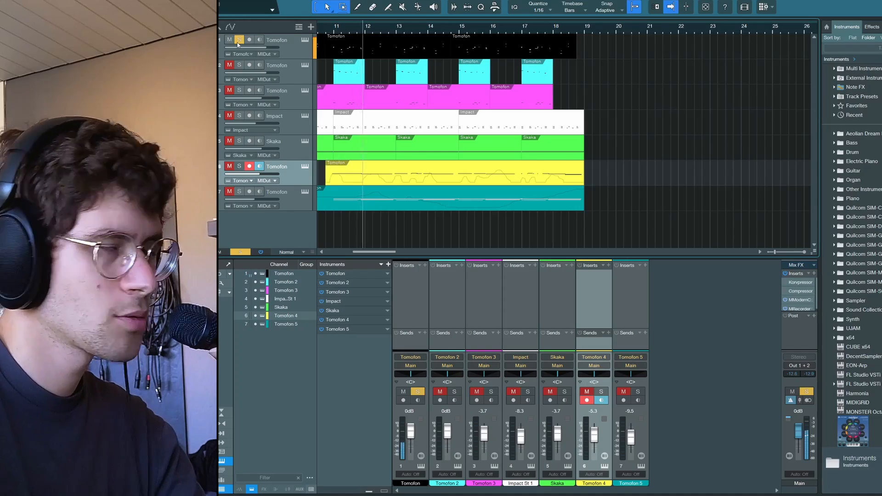
{"action": "key", "text": "space"}
{"action": "left_click", "coordinate": [237, 41]}
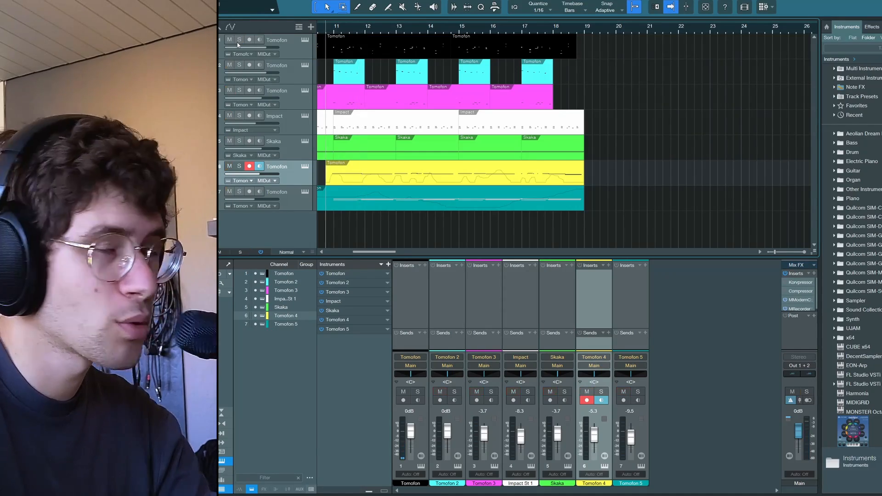